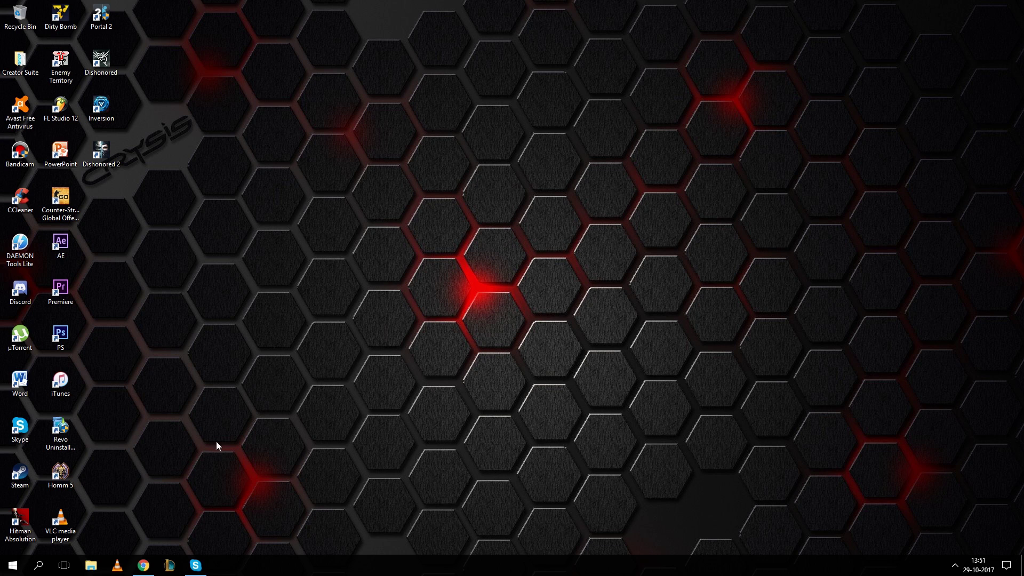
Show the Stats for nerds overlay on the Mp4 test video in Chrome
left_click(143, 565)
right_click(310, 238)
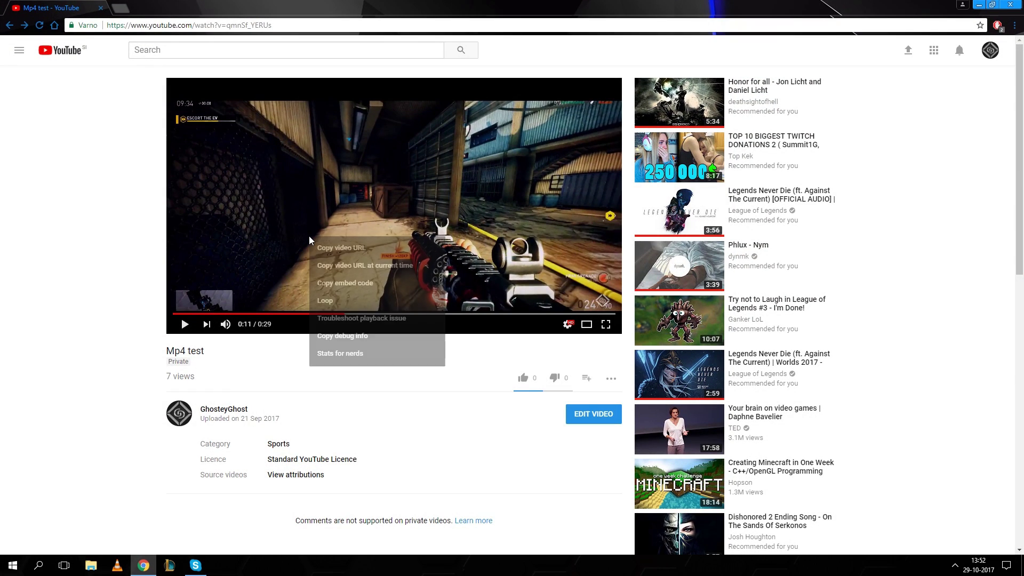
left_click(325, 360)
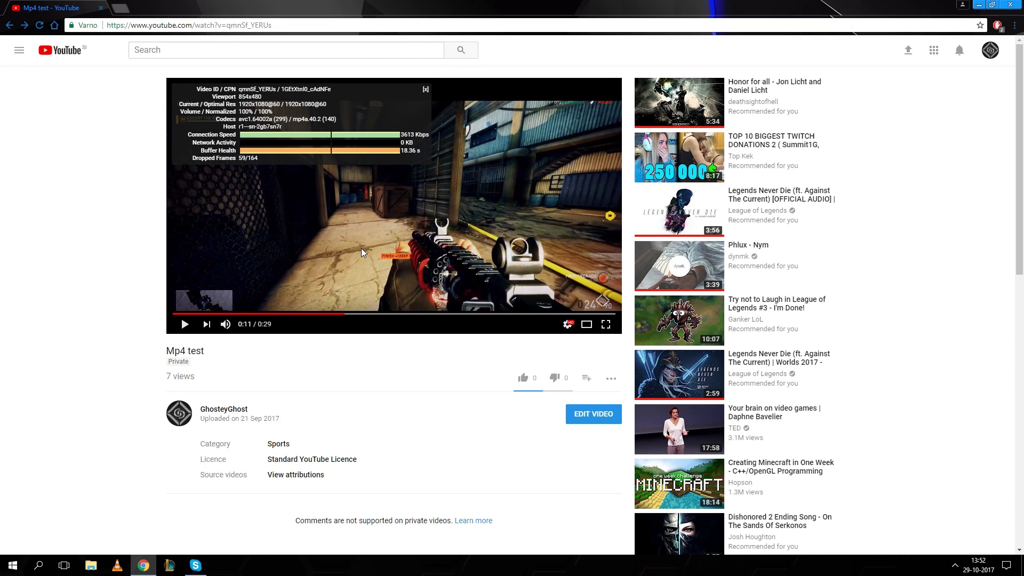
Save the Mp4 test video in place from the Enhancements editor
left_click(586, 420)
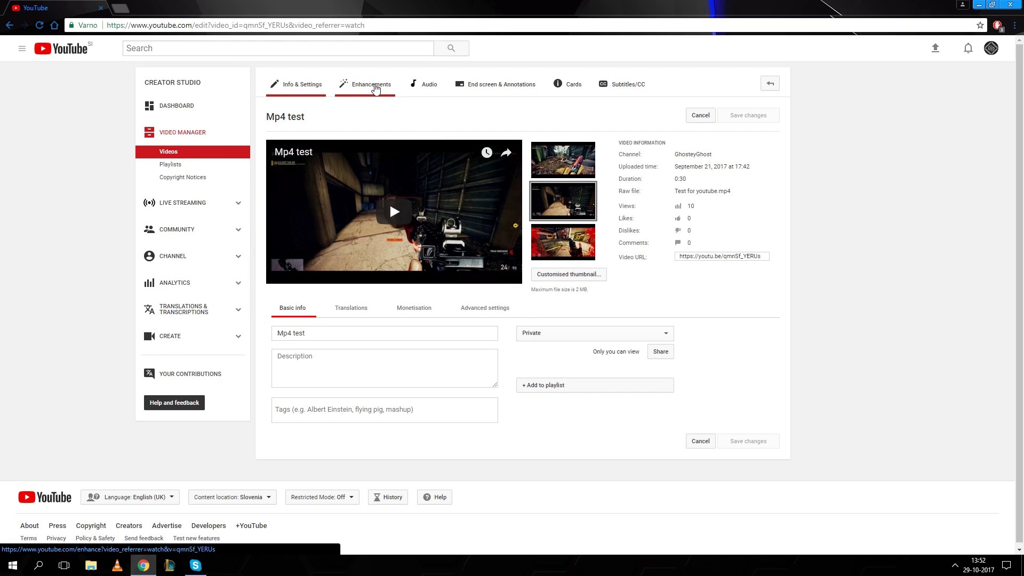
left_click(375, 88)
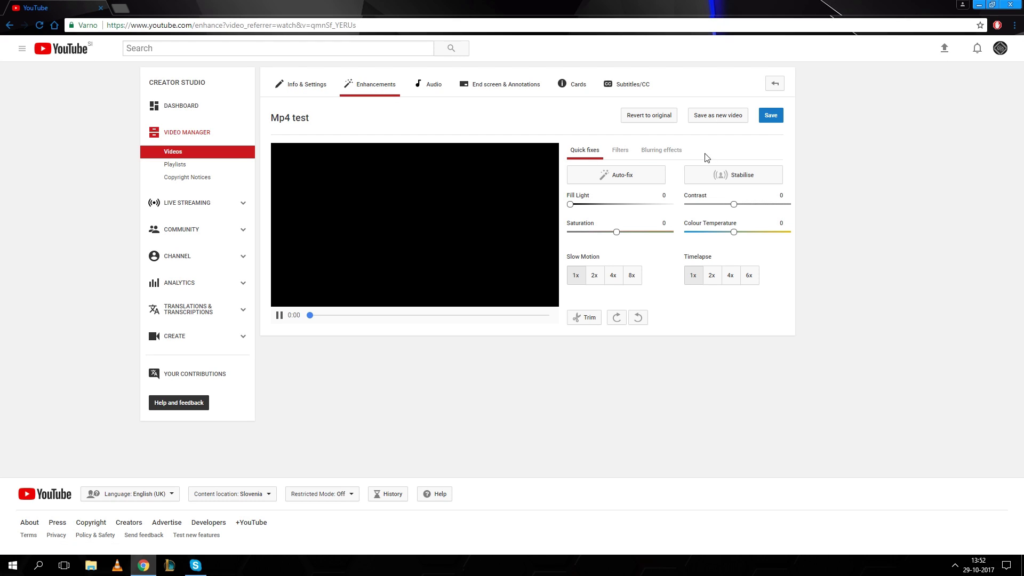
left_click(771, 118)
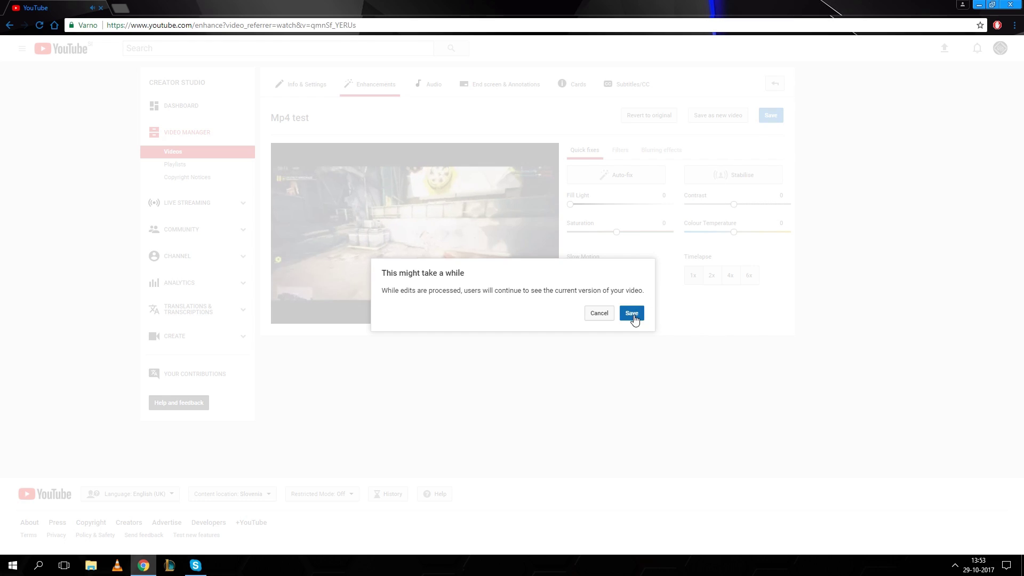
Accept the 'This might take a while' warning to save the Mp4 test edits
left_click(632, 313)
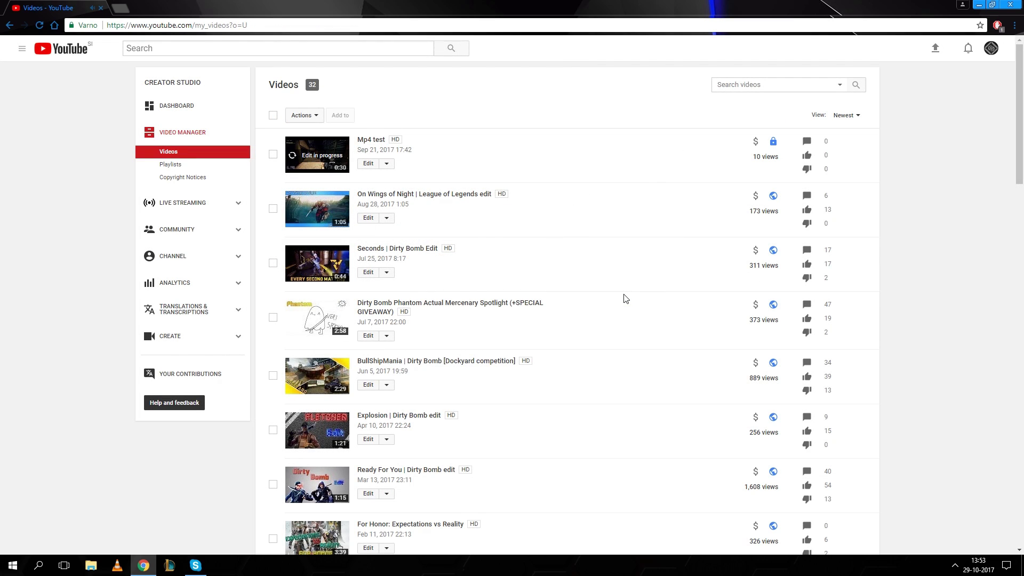